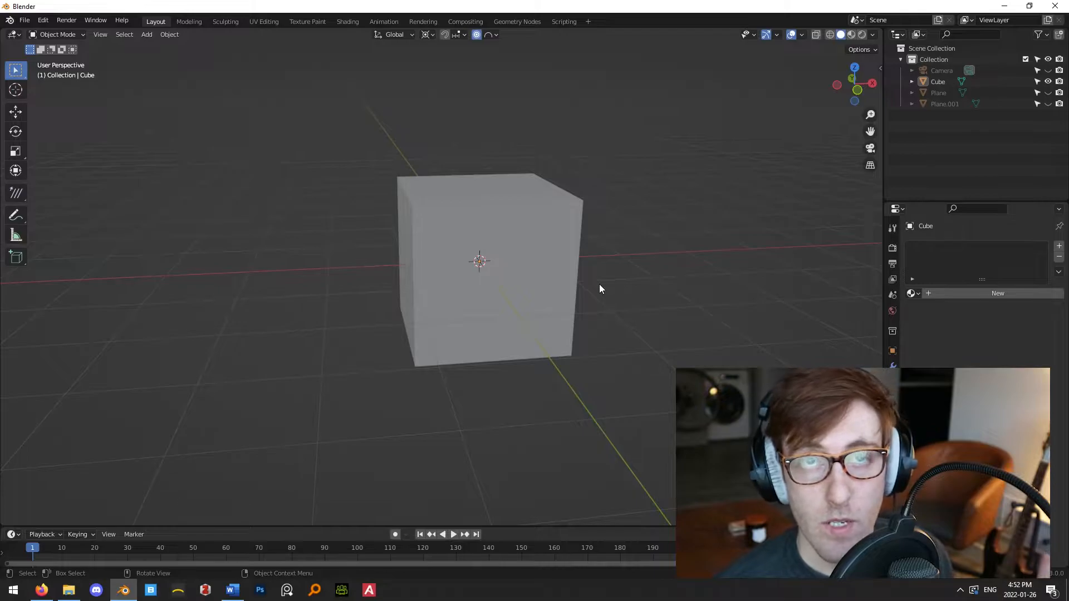
- Enter Edit Mode on the cube and add a centred vertical loop cut around its front and top
click(473, 321)
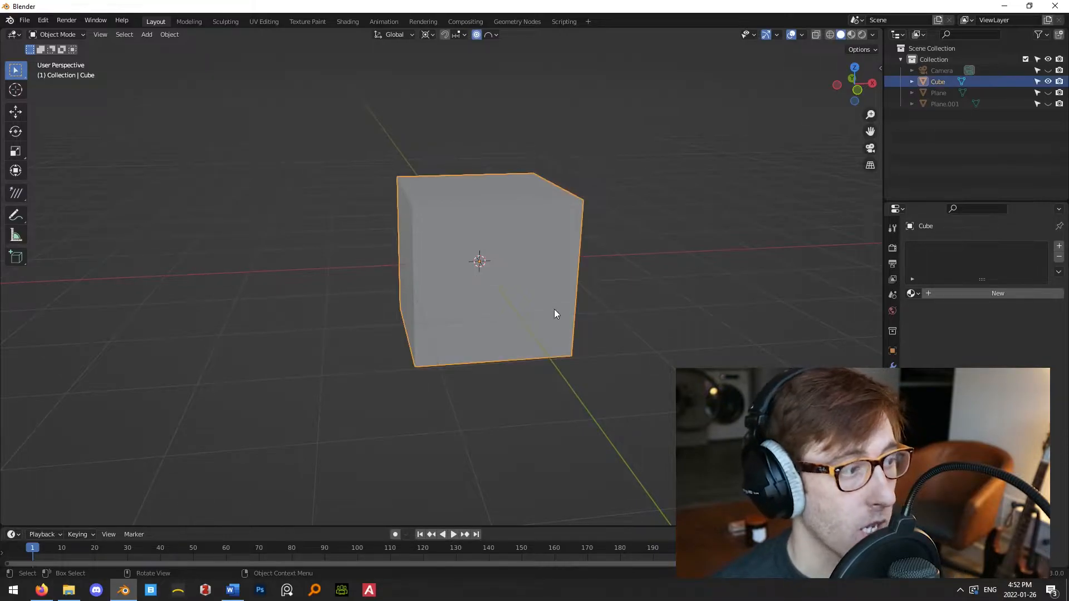
key(Tab)
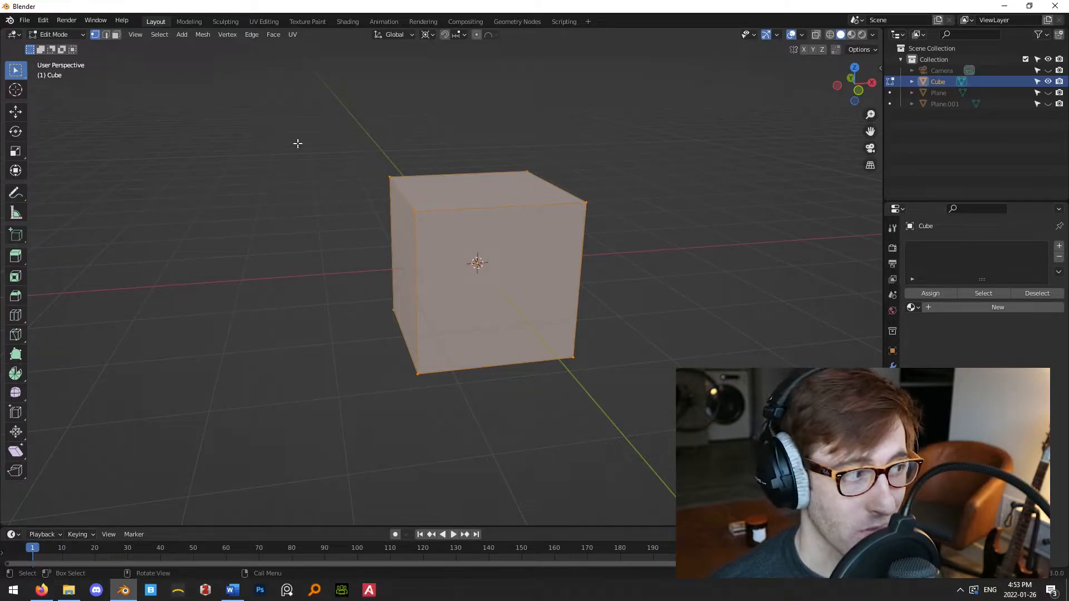
key(Tab)
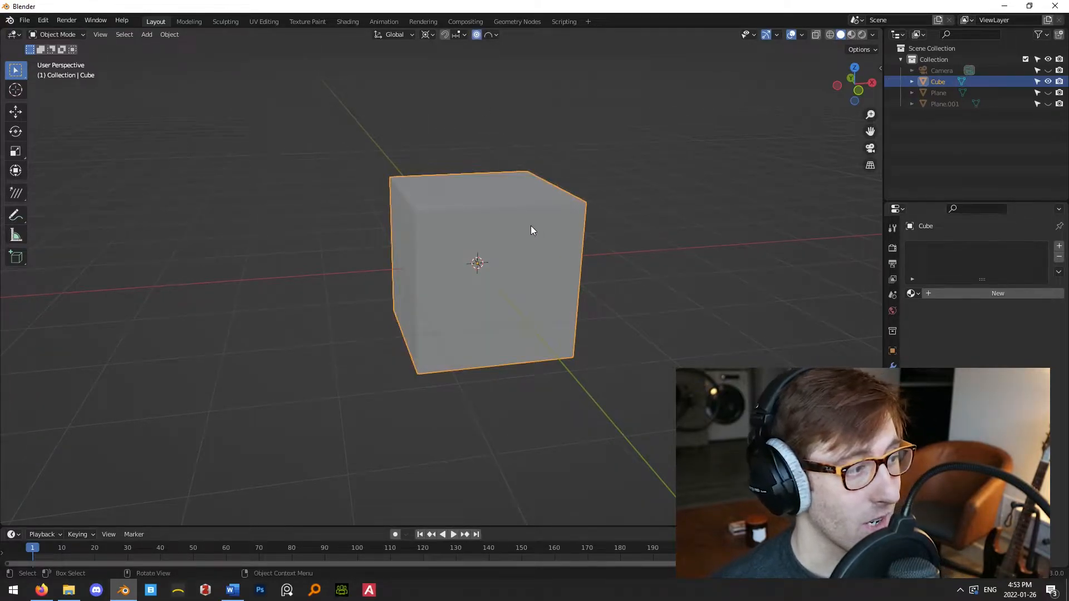
key(Tab)
key(ctrl+r)
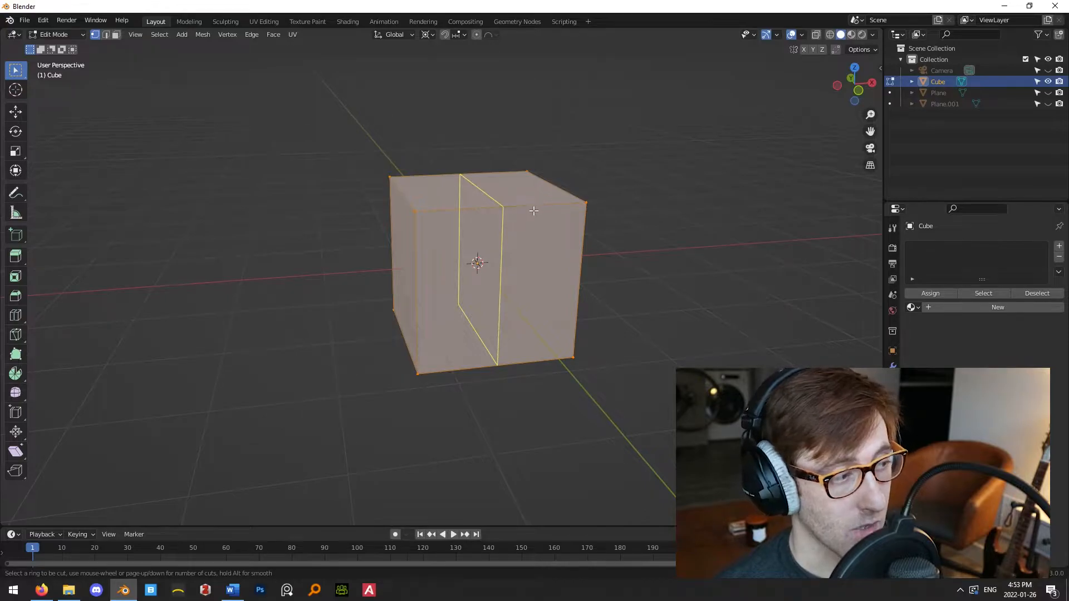
click(533, 210)
click(535, 209)
scroll(557, 206, up, 2)
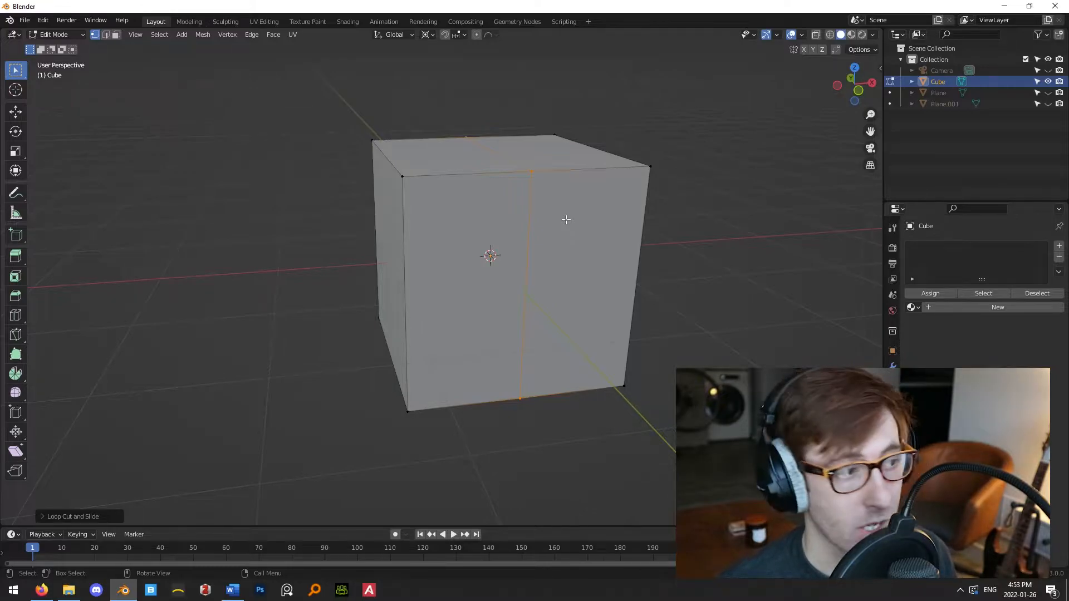
- Switch to face selection and select the face loop running over the cube's front and top
key(a)
click(116, 34)
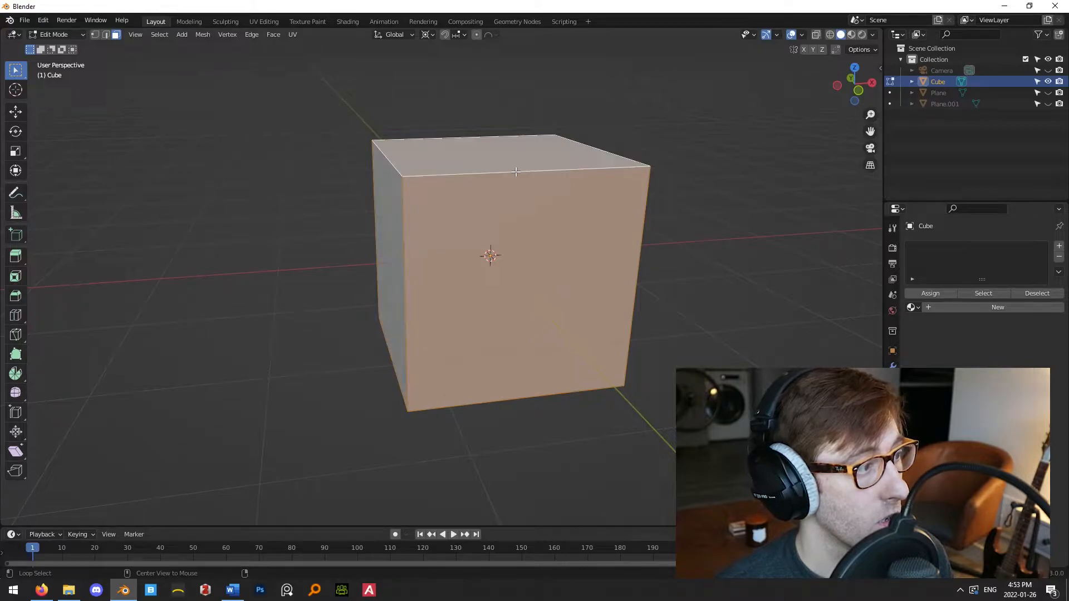
mouse_move(543, 312)
middle_down()
mouse_move(687, 238)
mouse_move(637, 365)
mouse_move(529, 314)
middle_up()
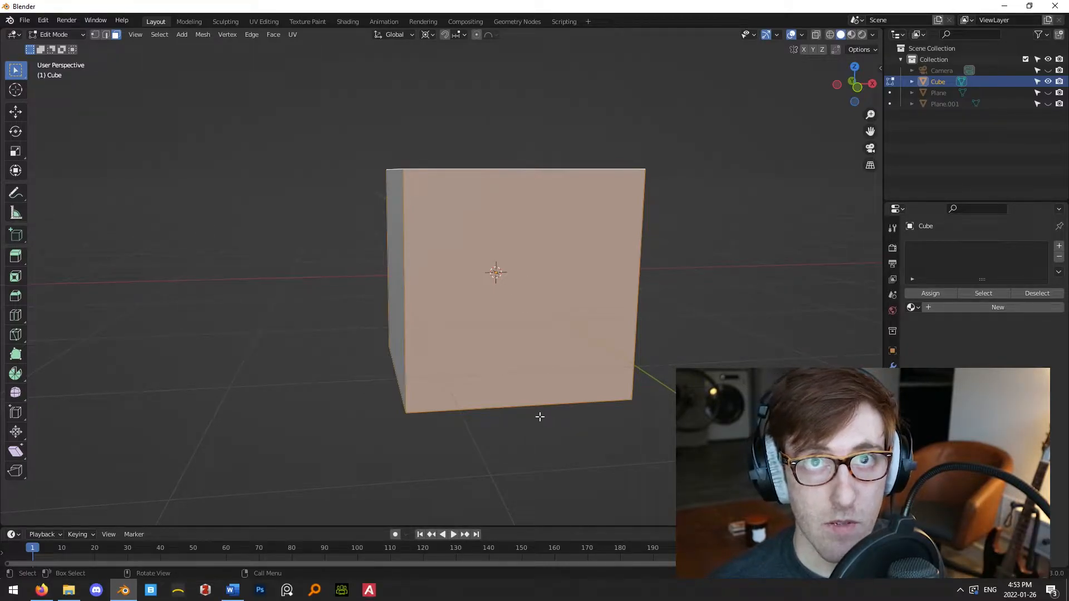
- Try a centred vertical loop cut on the cube in vertex selection mode and undo it
click(95, 35)
middle_drag(635, 151, 644, 179)
key(ctrl+r)
click(530, 189)
click(531, 189)
key(alt+a)
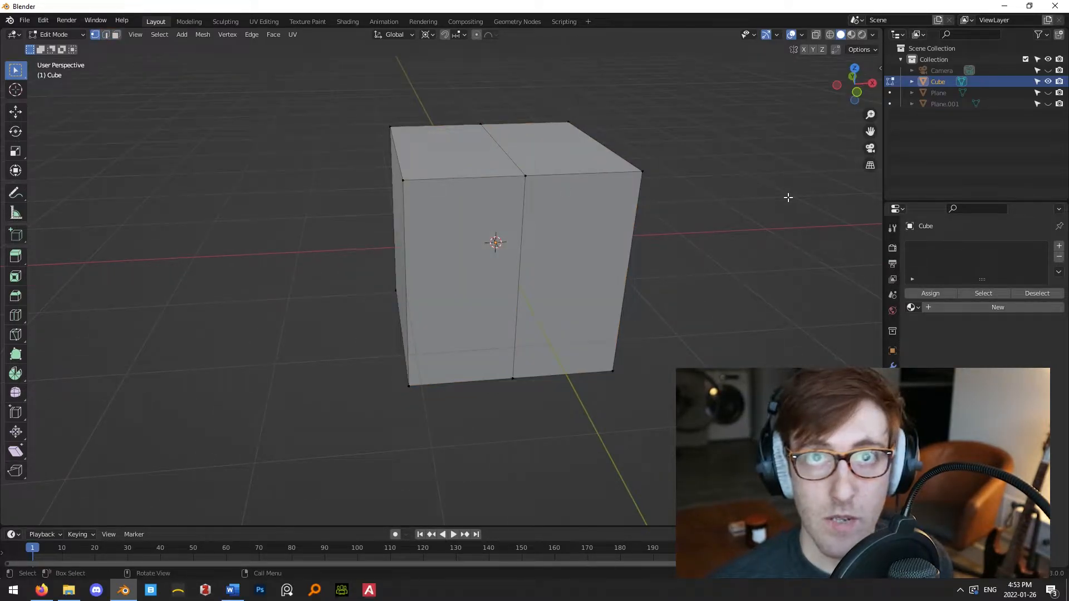
key(ctrl+z)
key(ctrl+z)
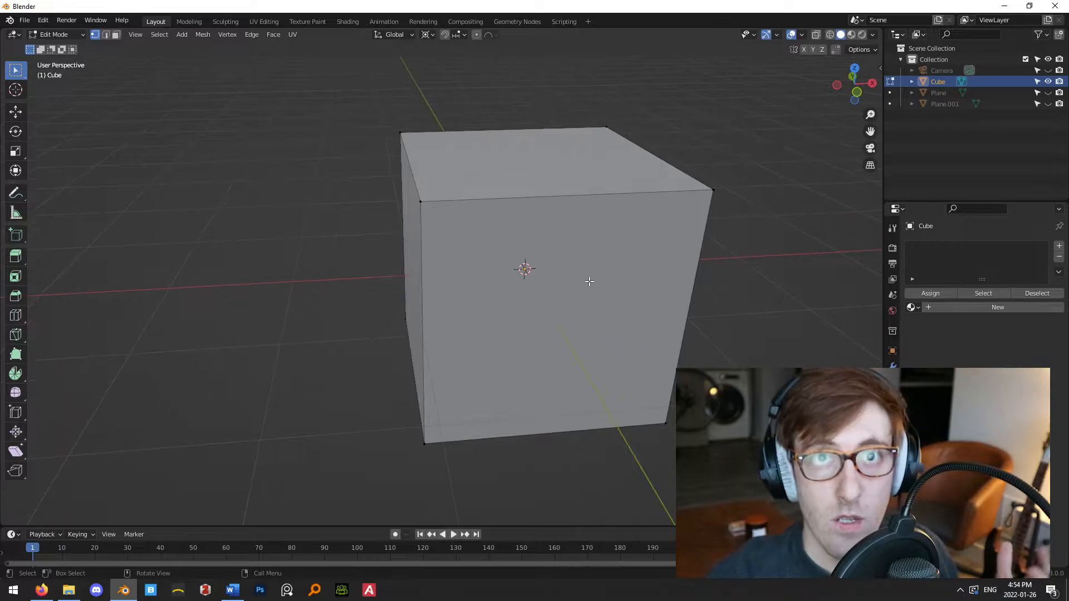
- Add three horizontal loop cuts at the middle, upper quarter and lower quarter of the cube
middle_drag(566, 303, 618, 319)
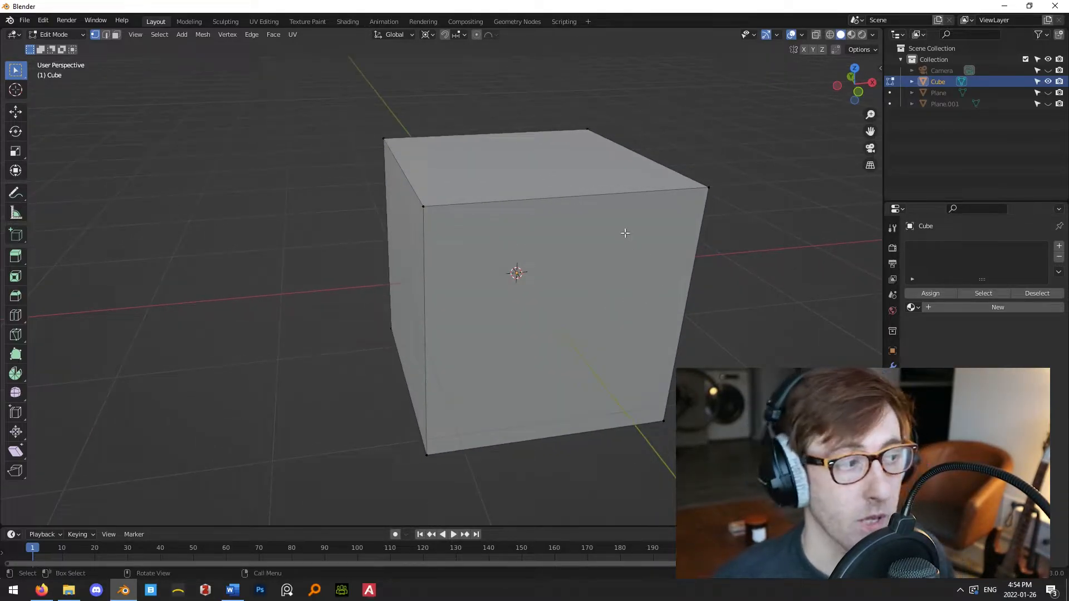
key(ctrl+r)
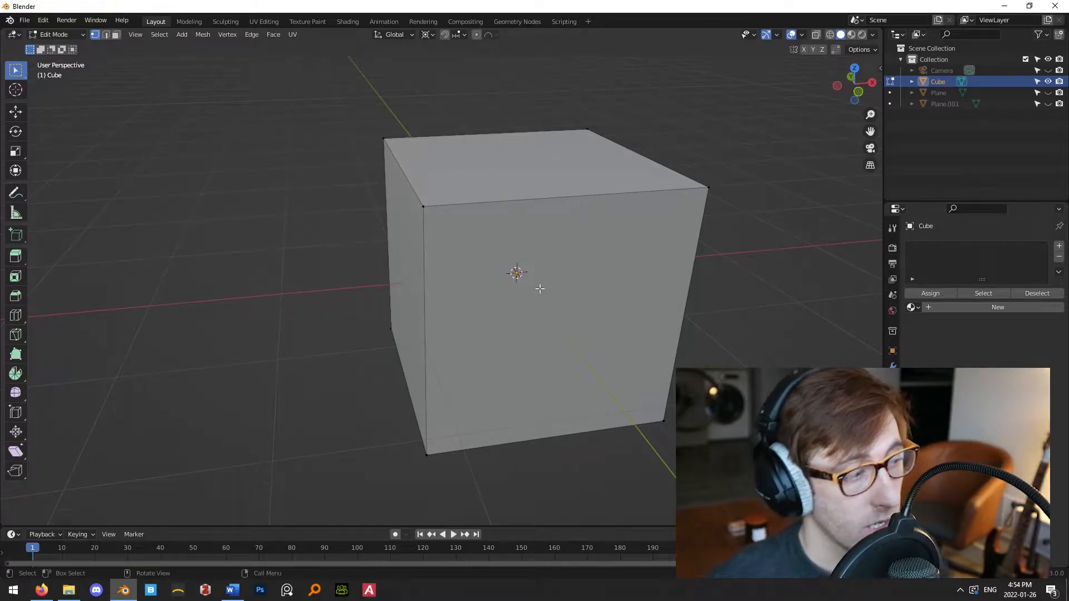
click(431, 304)
right_click(431, 304)
key(ctrl+r)
click(434, 263)
right_click(434, 264)
key(ctrl+r)
click(433, 402)
right_click(433, 401)
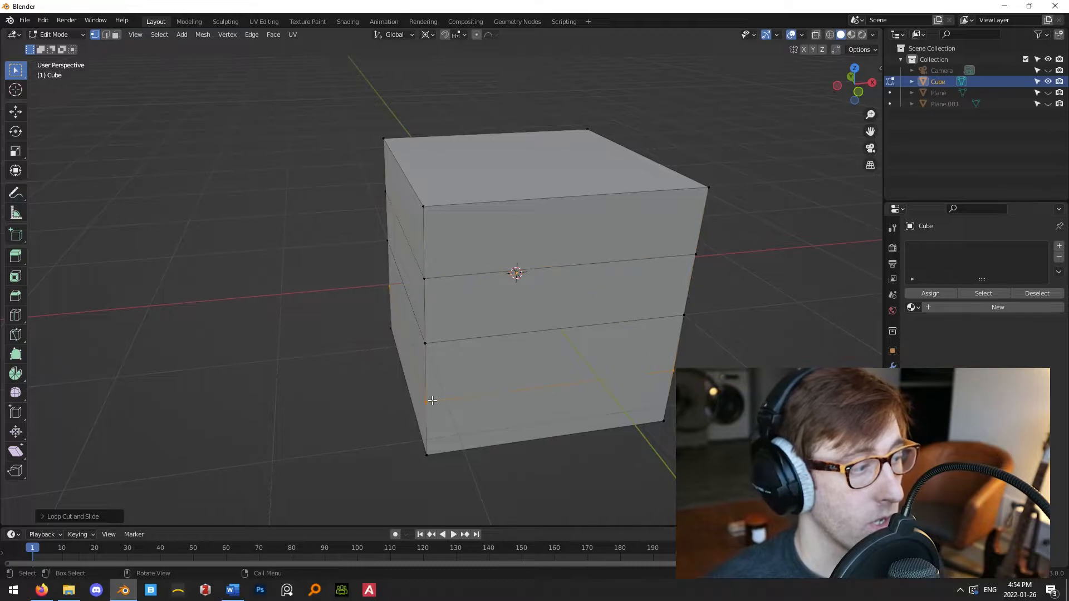
key(ctrl+r)
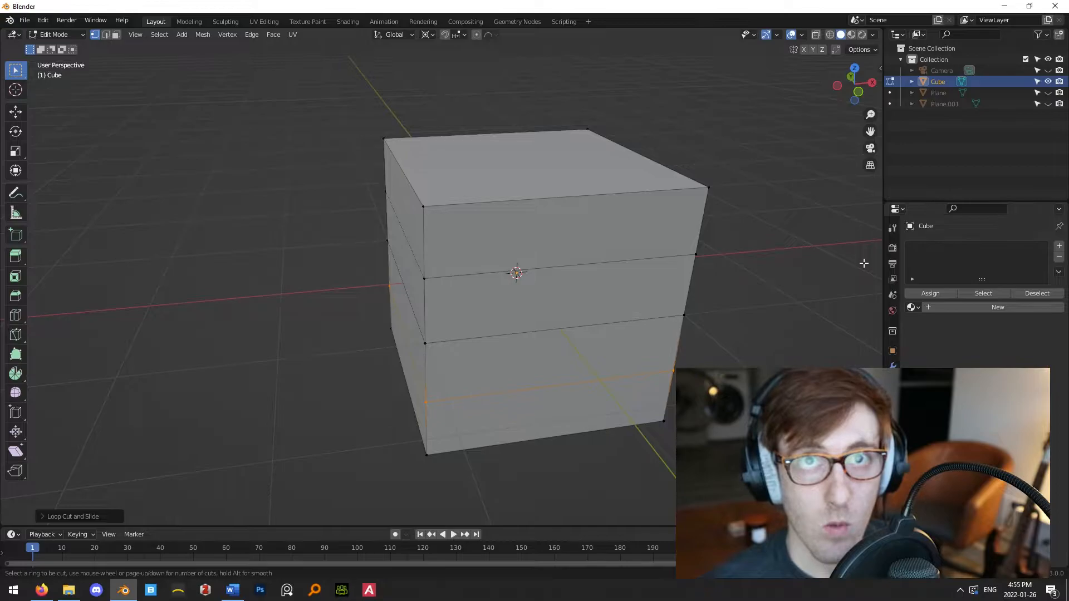
key(Escape)
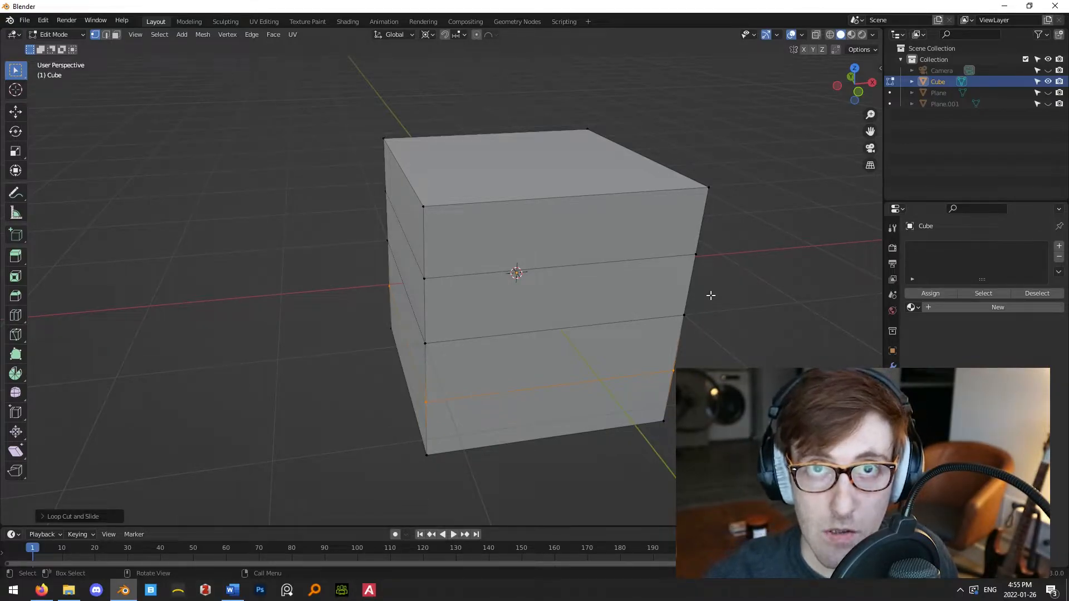
- In front view, knife-cut the cube diagonally from the upper loop's left vertex to the middle loop's right vertex
key(KP_1)
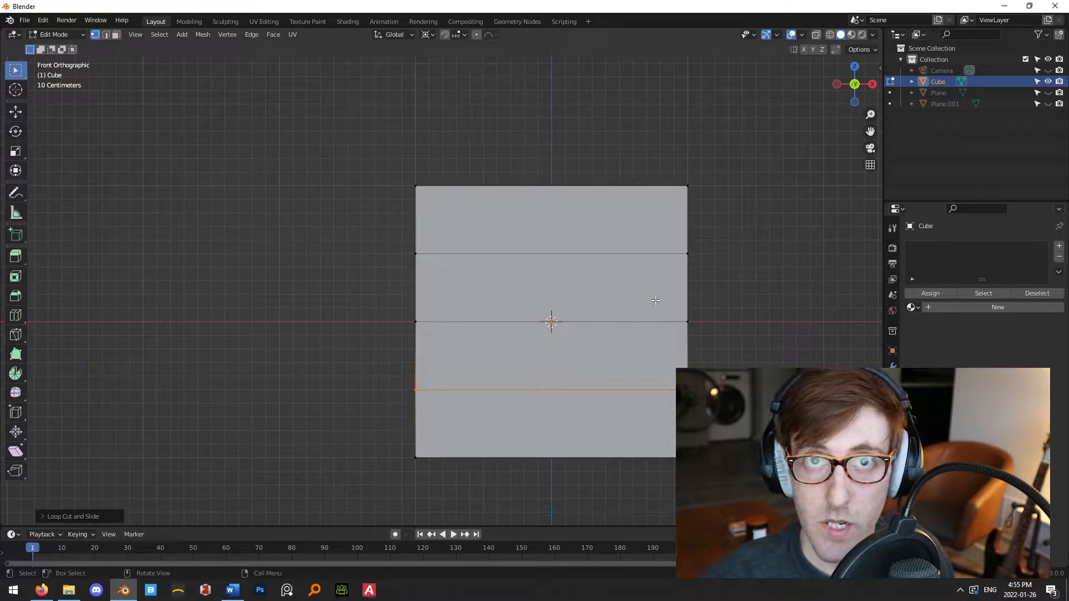
key(k)
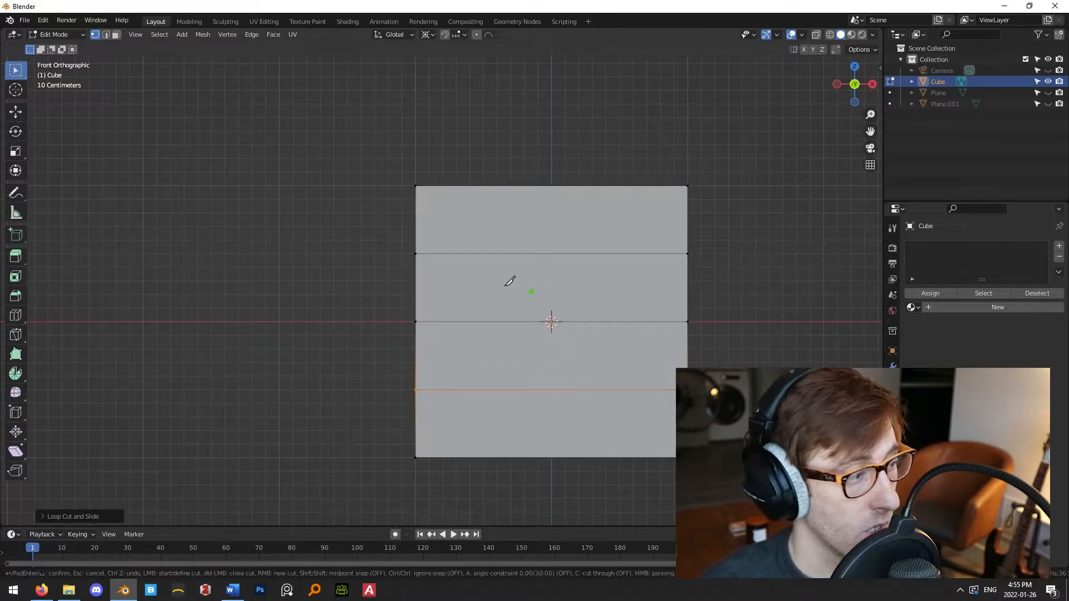
click(416, 254)
click(688, 322)
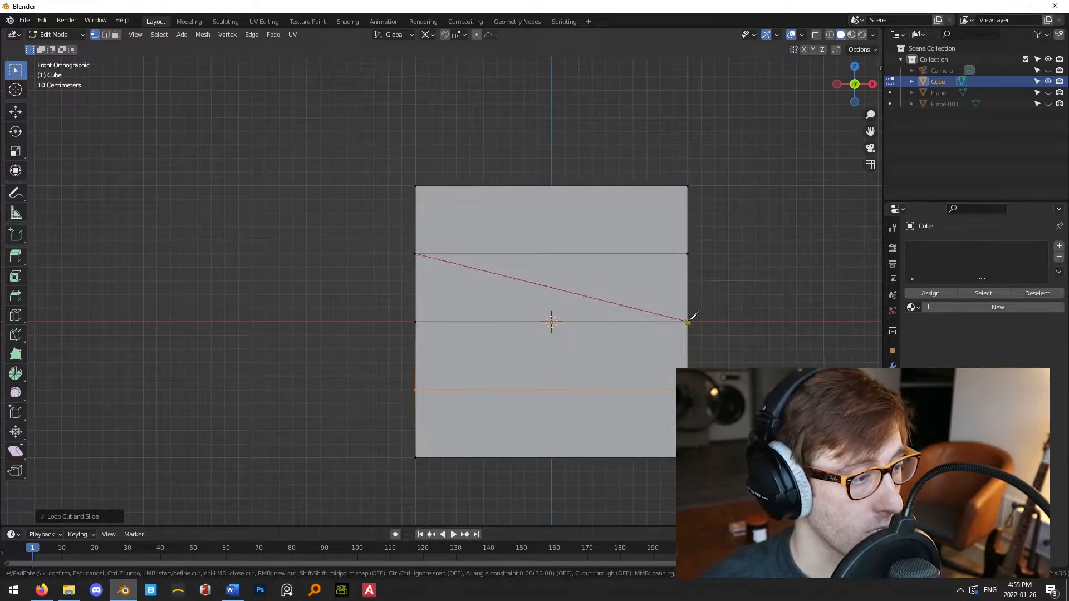
key(Return)
middle_drag(711, 271, 747, 306)
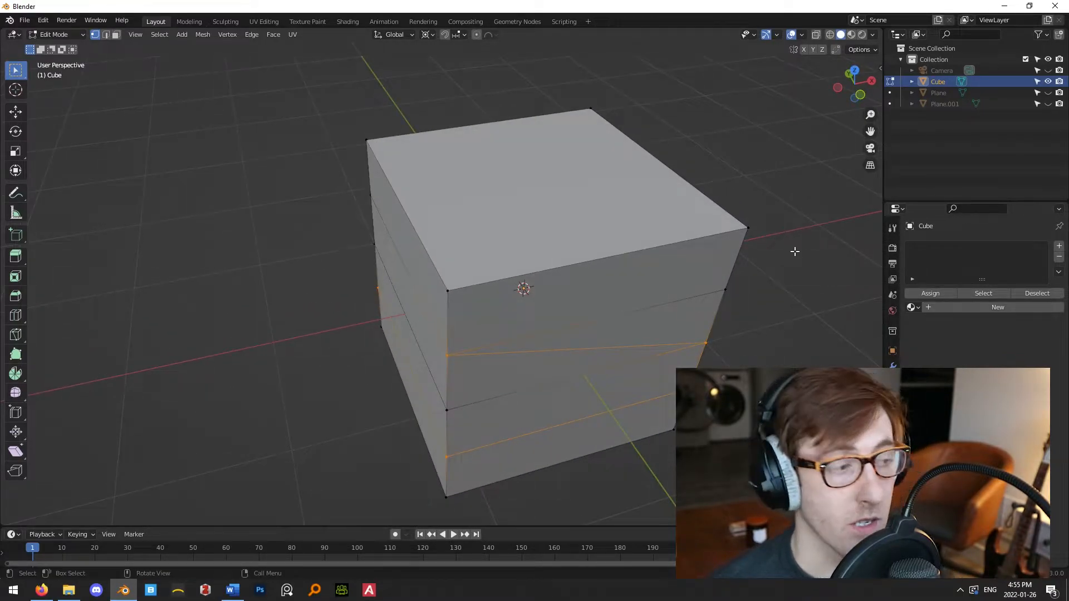
key(ctrl+r)
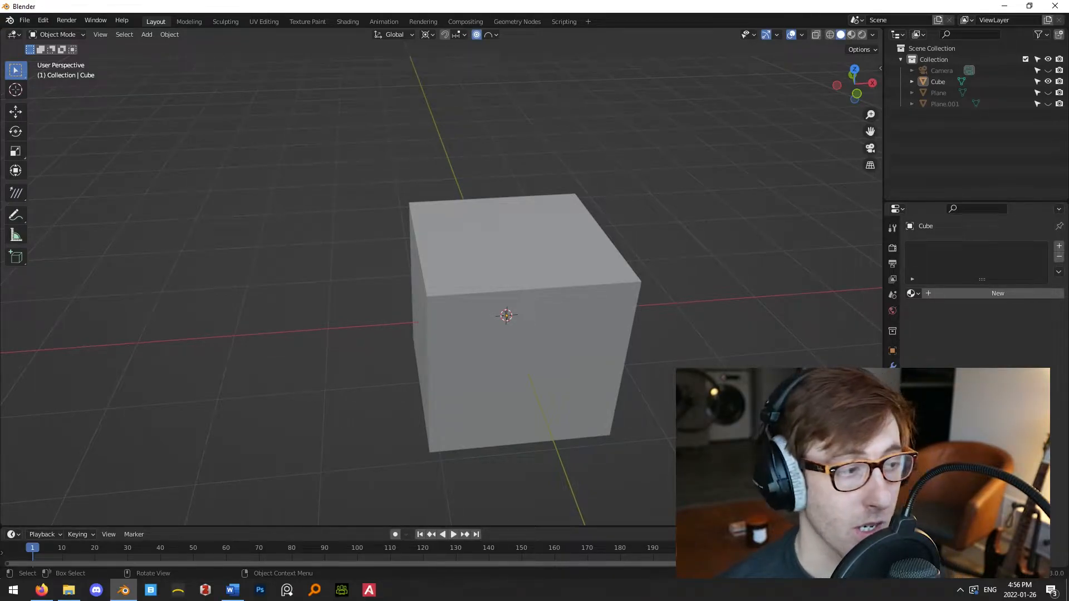
- Add a Subdivision Surface modifier to the cube and set its type to Simple
click(893, 365)
click(927, 246)
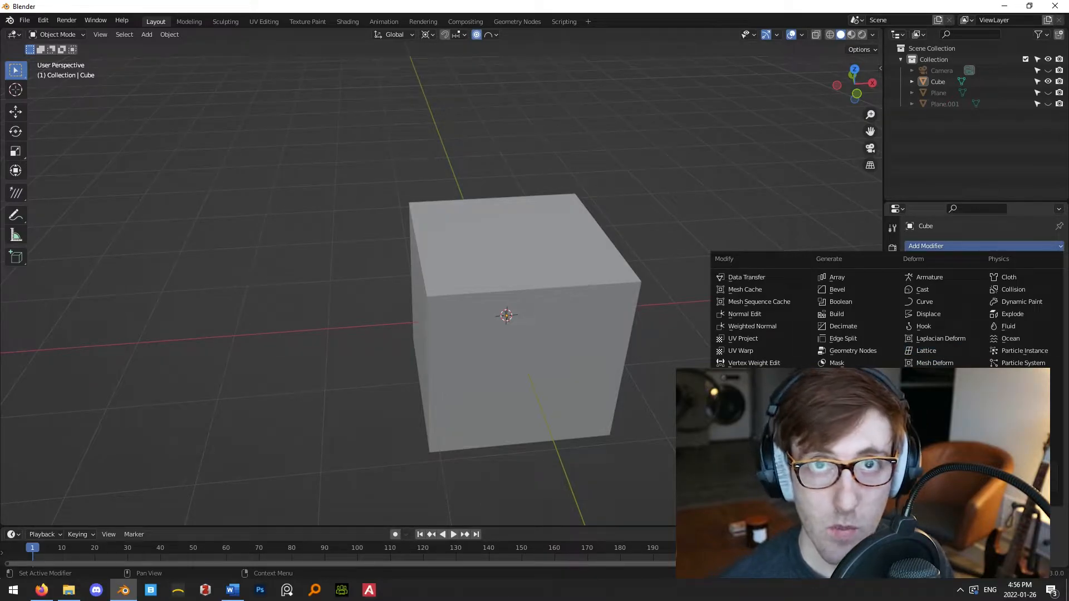
click(855, 449)
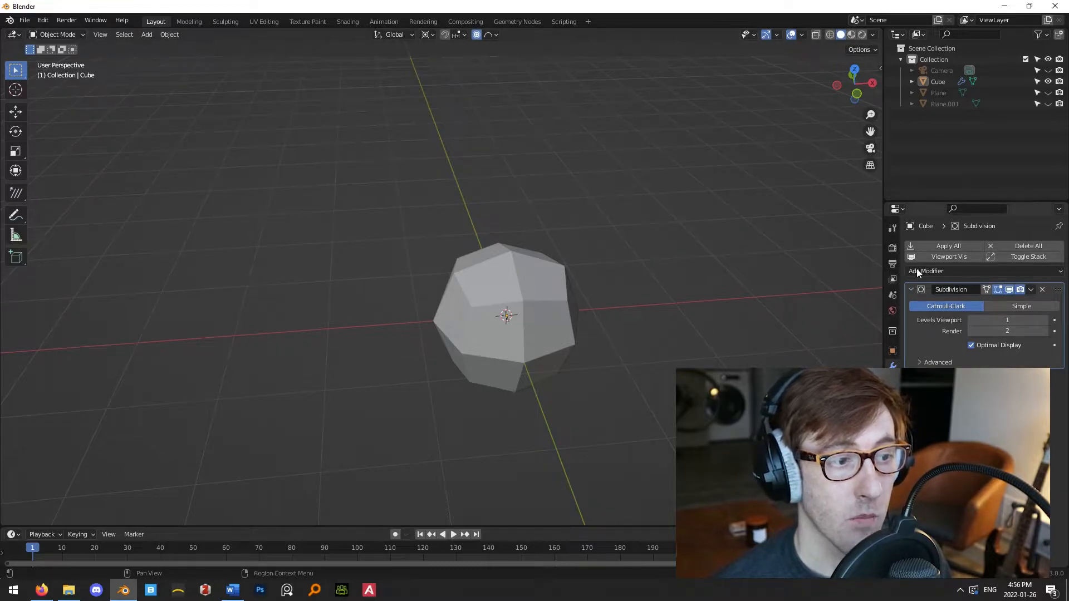
click(1018, 306)
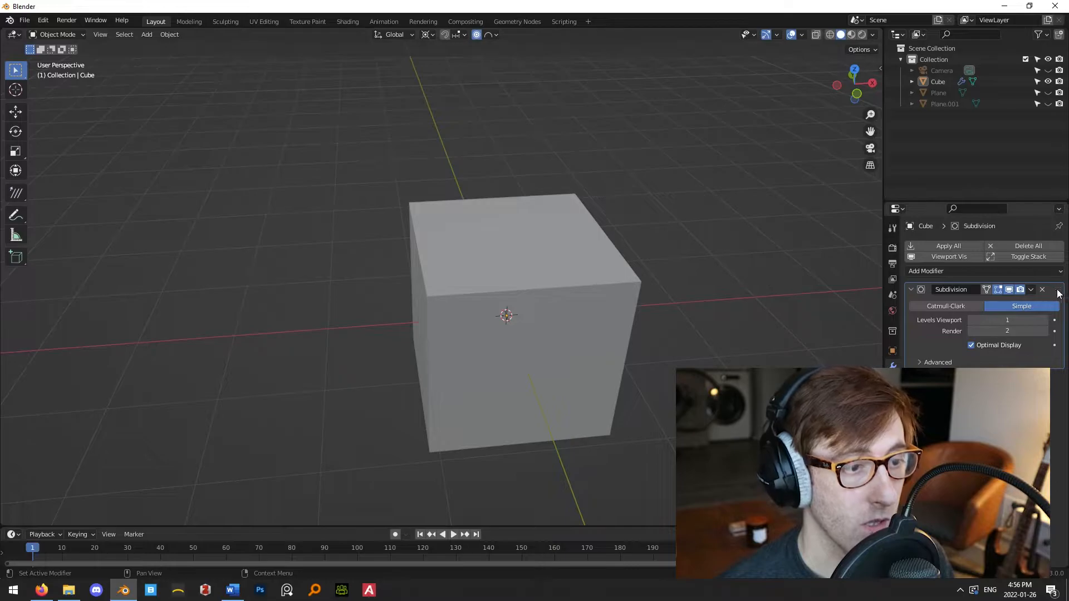
- Apply the Subdivision modifier to the cube and enter Edit Mode
click(1031, 290)
click(980, 302)
click(634, 282)
key(Tab)
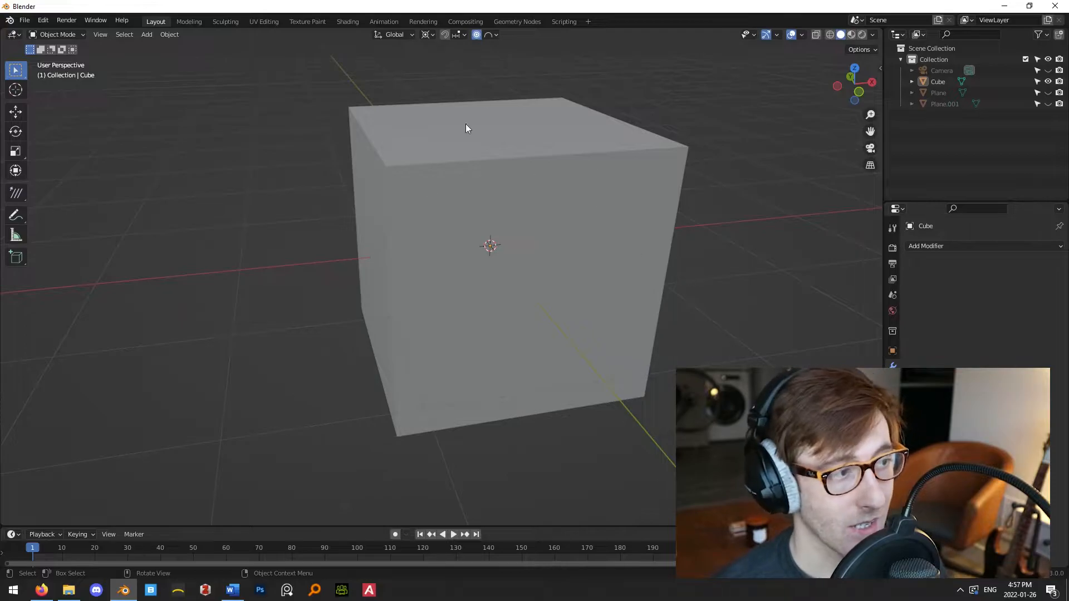
- Select the cube and examine the edge layout of its faces in Edit Mode
click(562, 226)
key(q)
click(670, 353)
click(610, 267)
key(Tab)
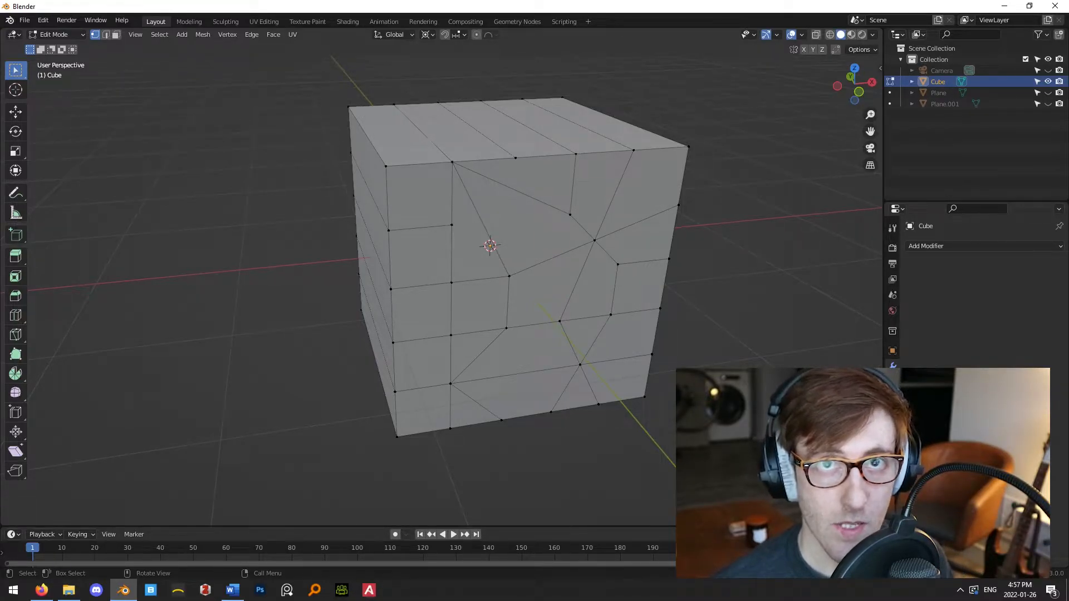
- Return to Object Mode and add a Catmull-Clark Subdivision Surface modifier to the irregularly cut cube
key(Tab)
click(955, 245)
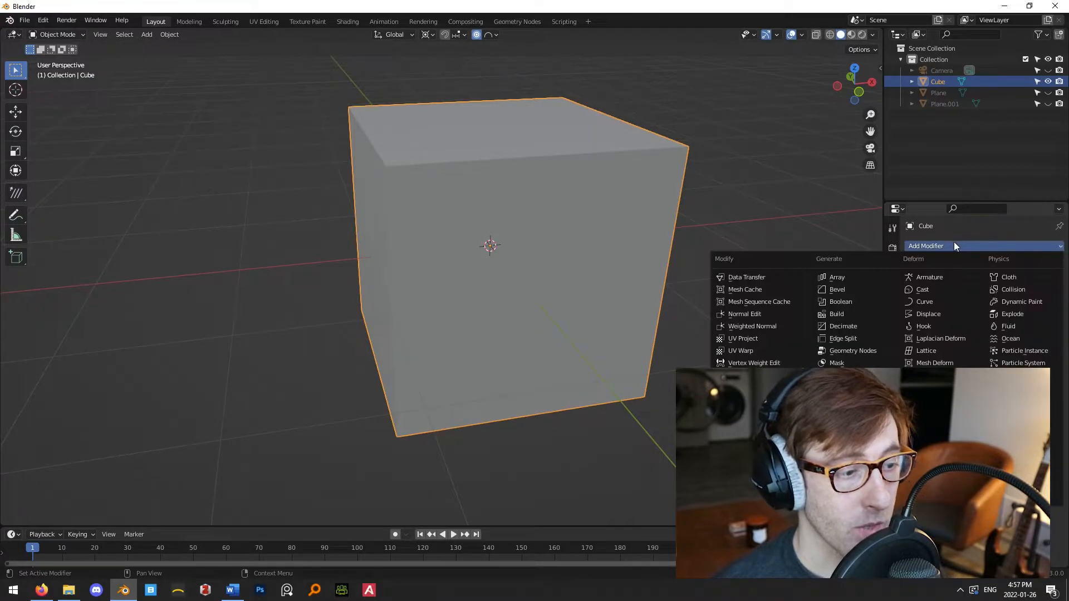
click(853, 449)
click(754, 318)
middle_drag(755, 318, 735, 335)
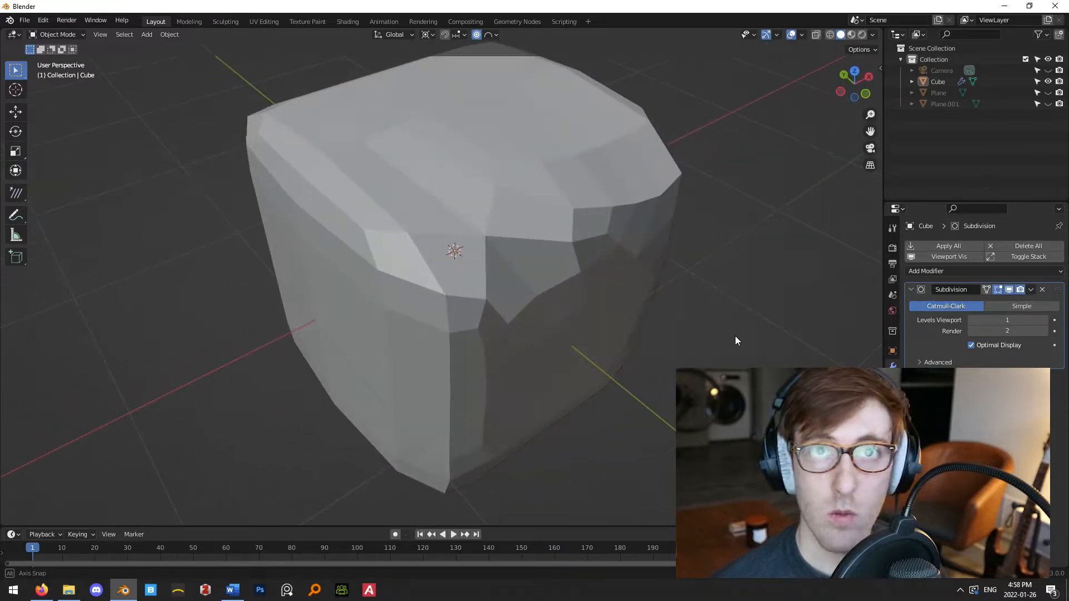
- Apply smooth shading to the subdivided cube and inspect its surface for shading flaws
click(594, 245)
right_click(594, 245)
click(593, 245)
click(732, 226)
middle_drag(732, 227, 506, 267)
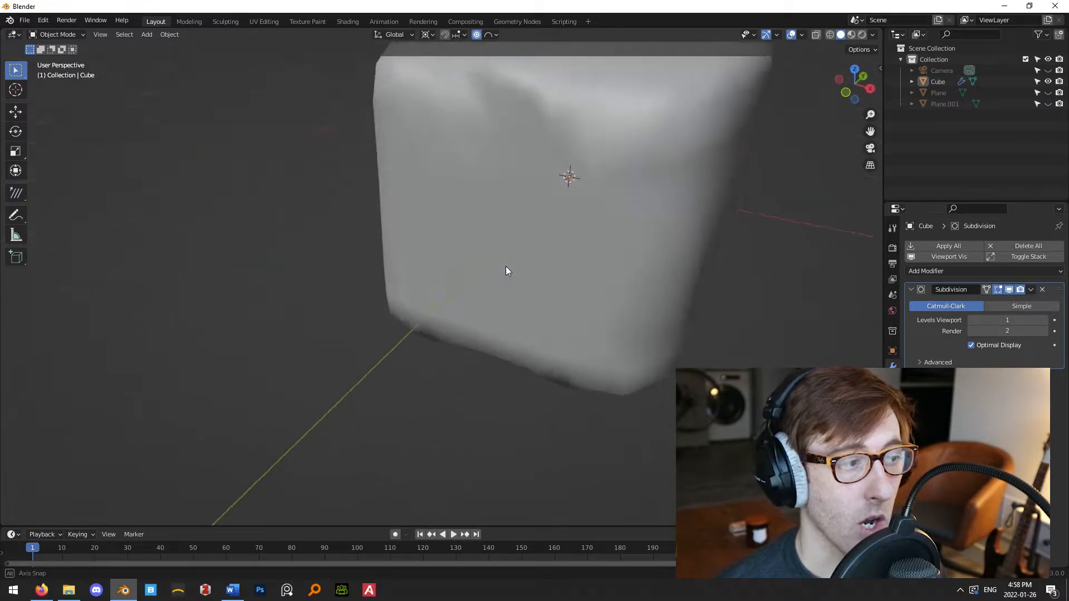
scroll(510, 276, up, 4)
middle_drag(609, 234, 589, 288)
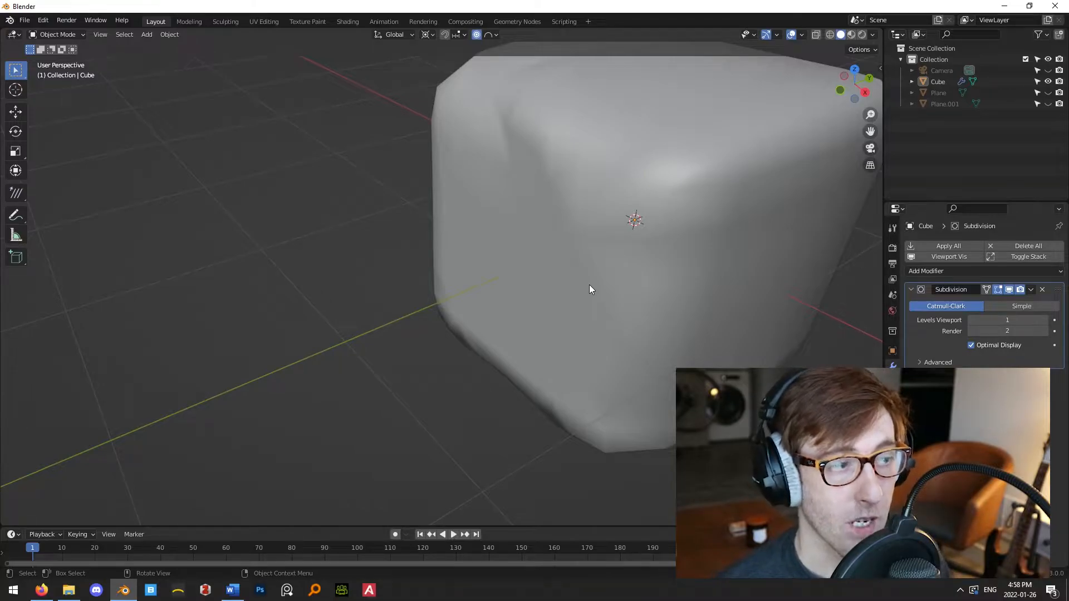
middle_drag(601, 270, 732, 273)
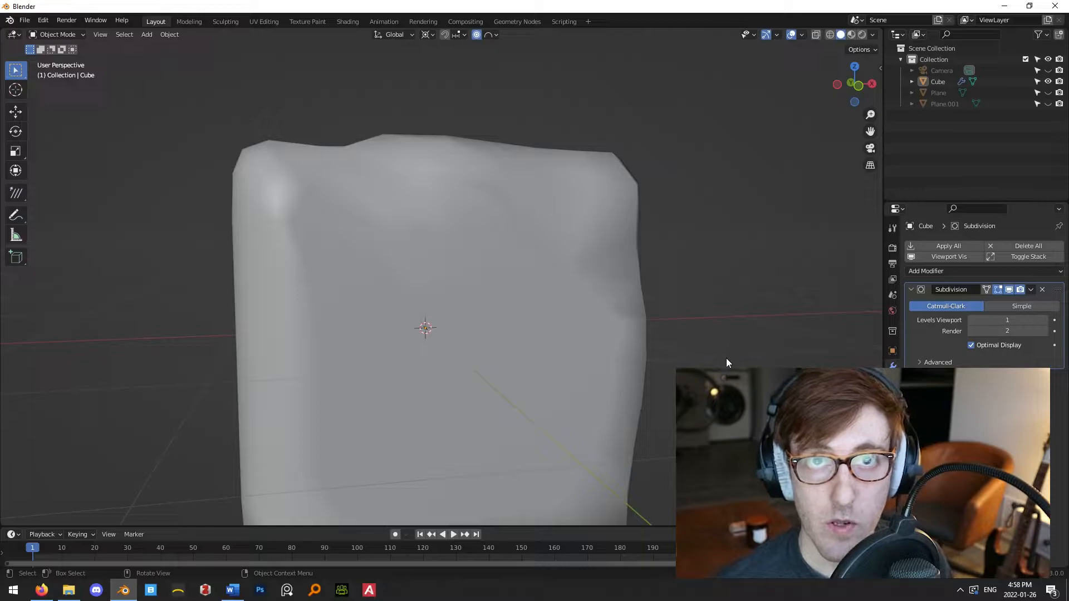
middle_drag(640, 334, 542, 265)
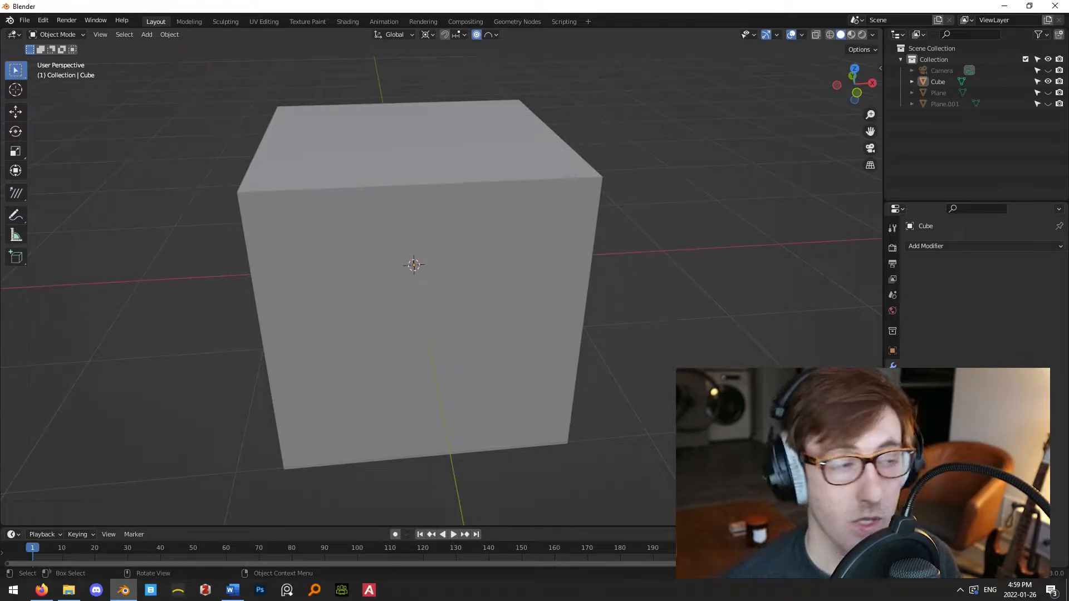
- Add a Subdivision Surface modifier to the plain cube and set its viewport level to 4
click(444, 315)
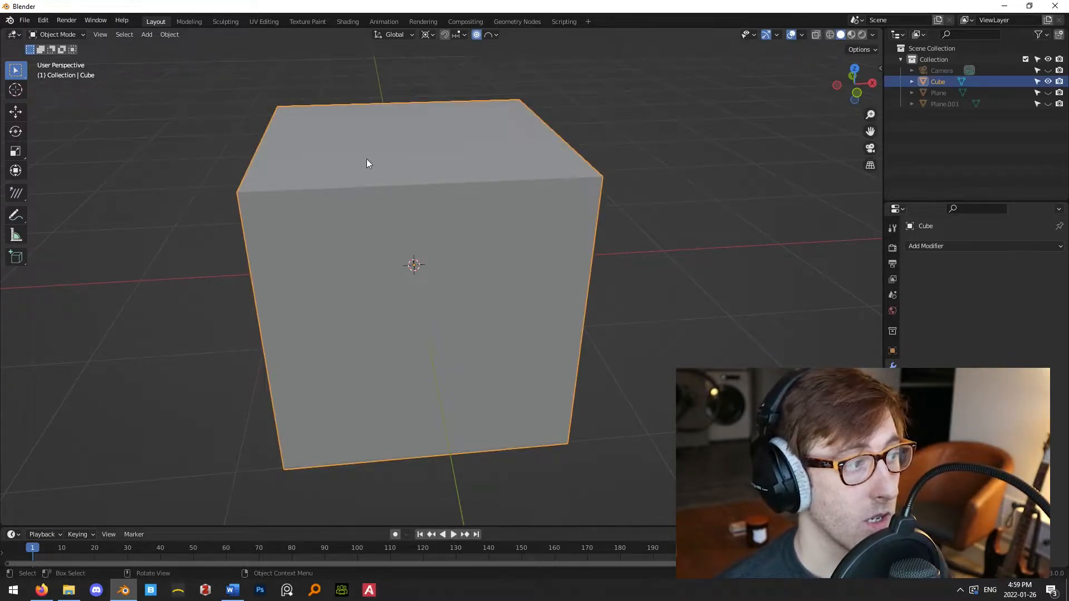
click(928, 246)
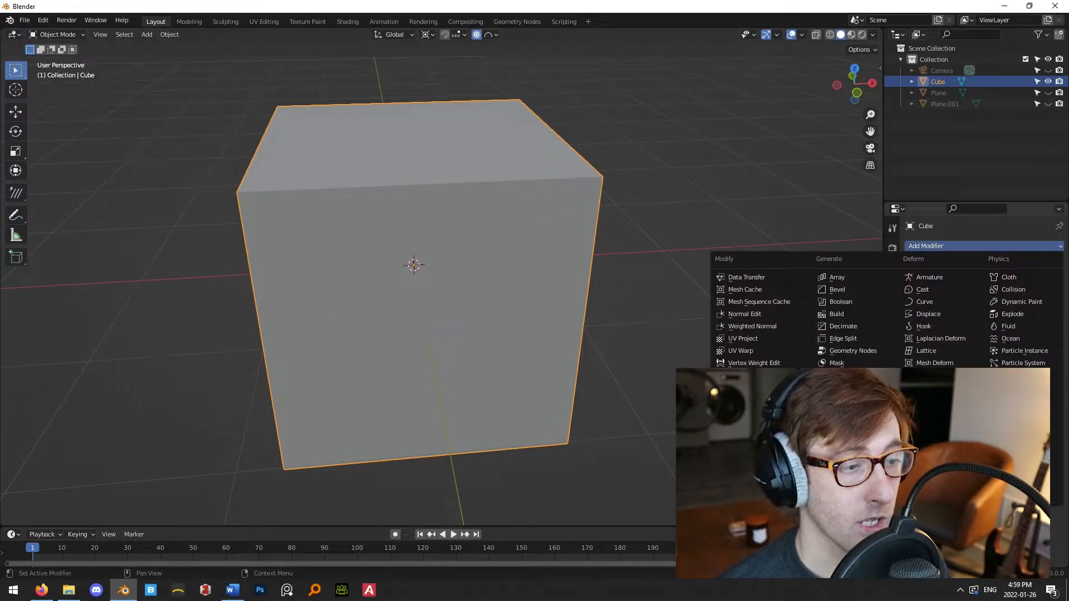
click(855, 449)
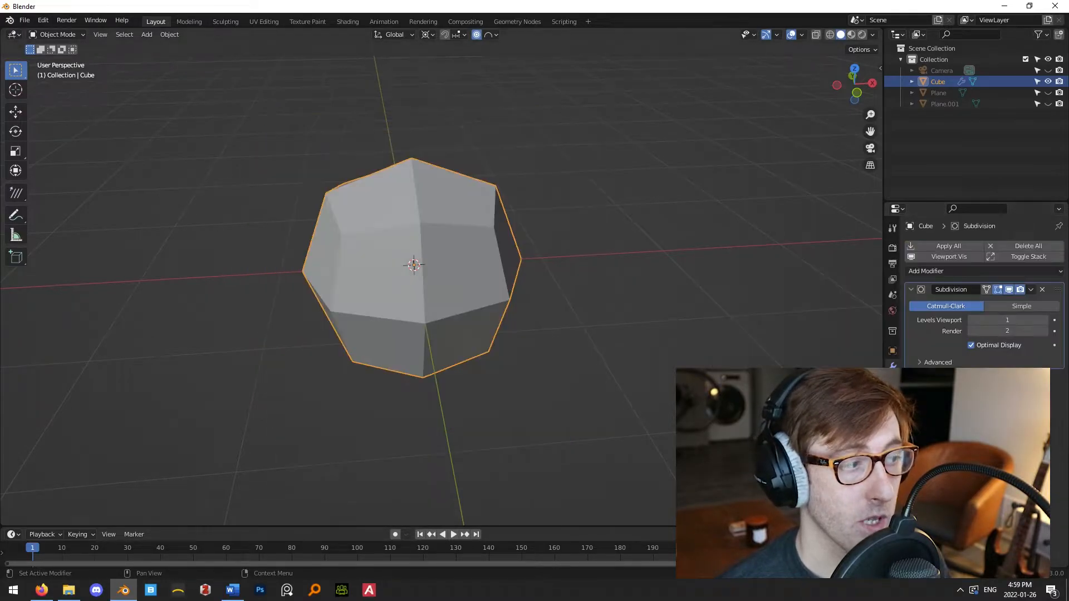
click(1046, 320)
click(1046, 320)
click(1045, 320)
middle_drag(590, 303, 582, 257)
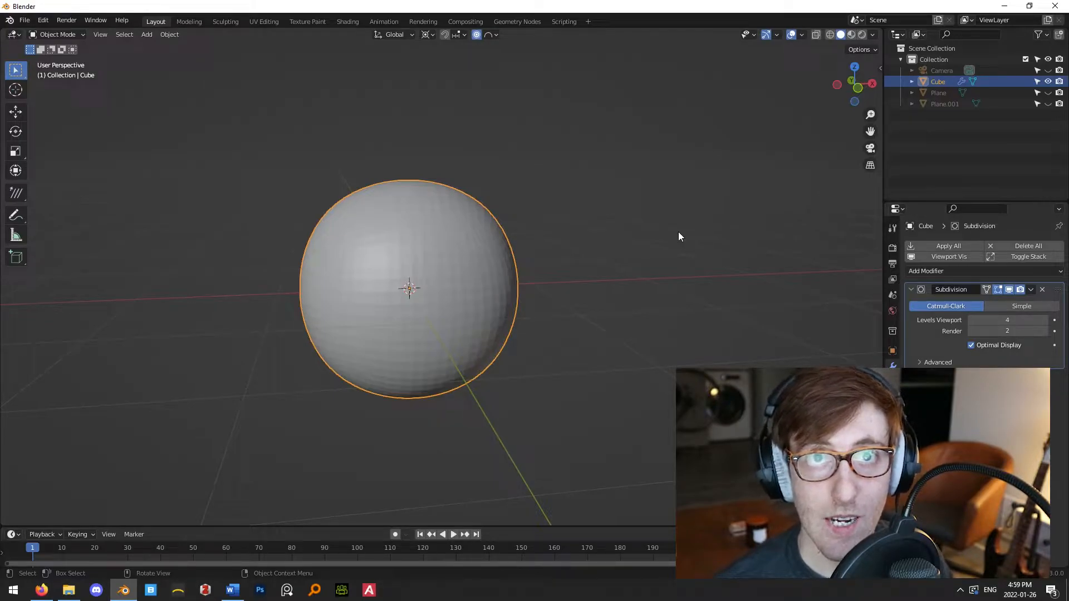
- Compare the Simple subdivision type on the cube and switch back to Catmull-Clark
click(1035, 307)
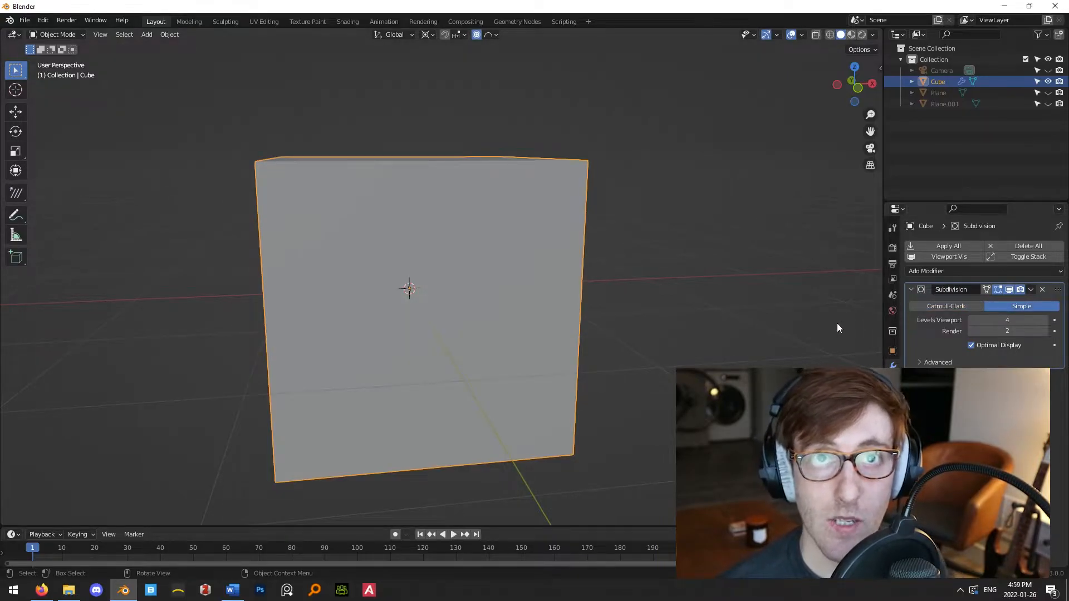
click(938, 307)
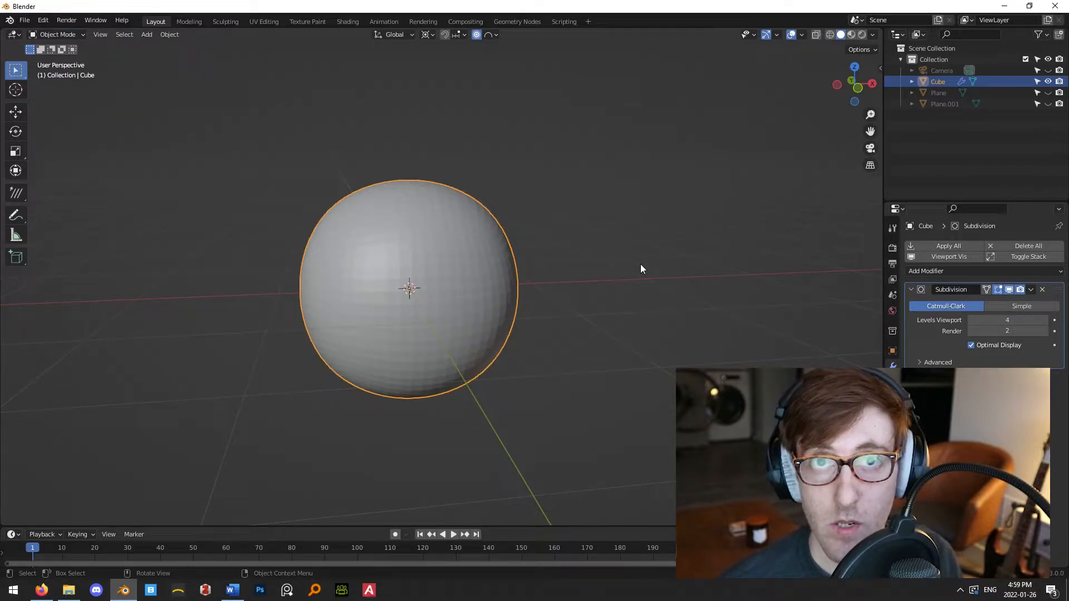
middle_drag(640, 264, 625, 335)
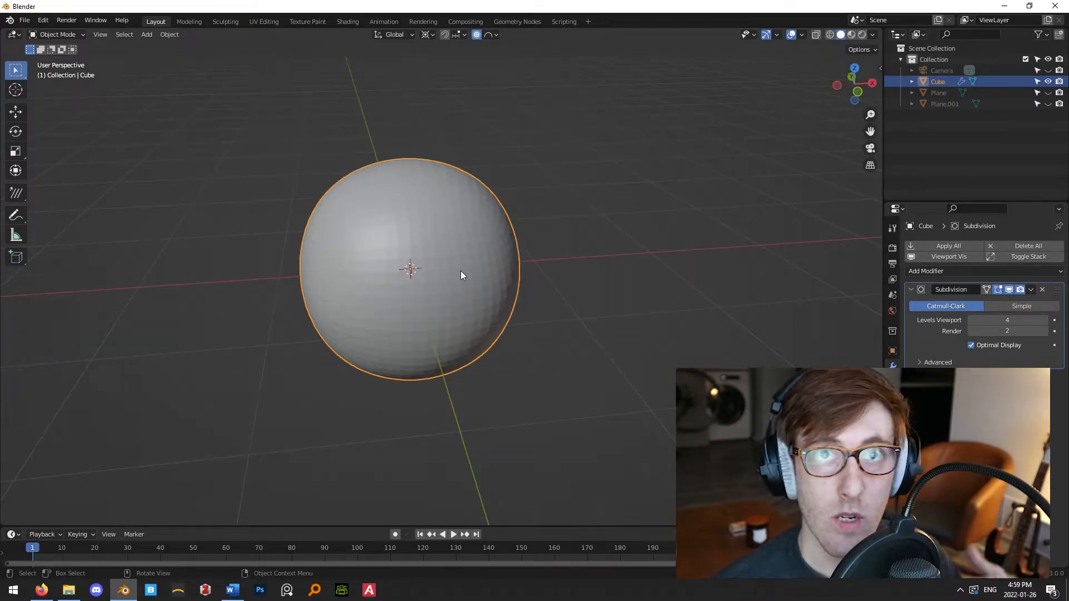